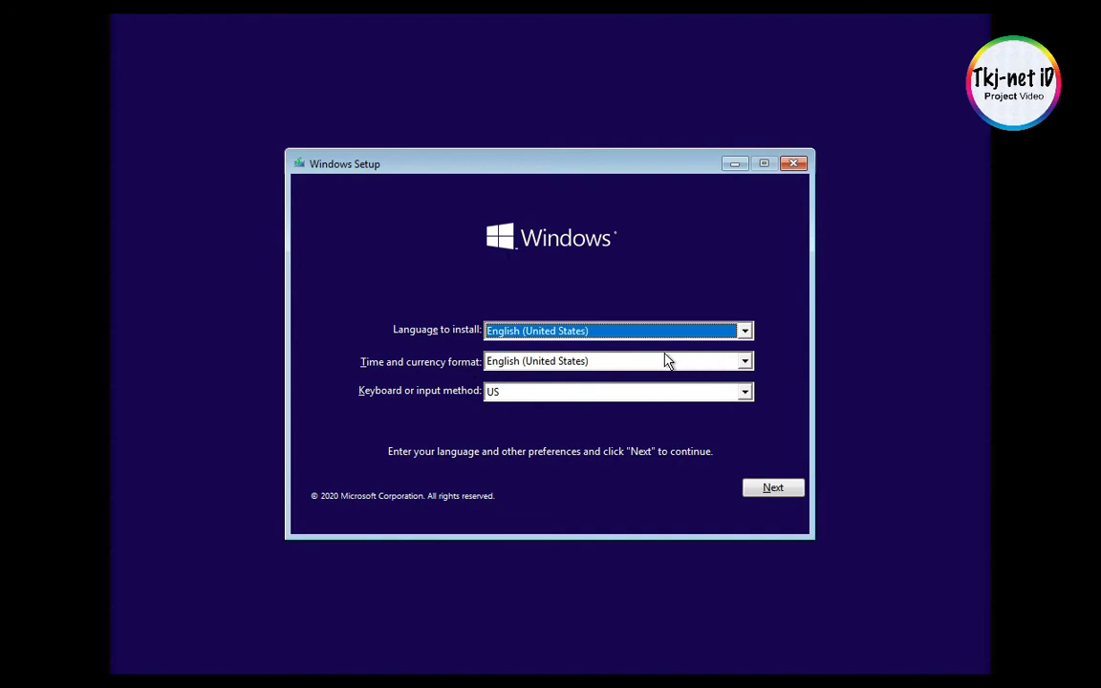
- Set the time and currency format to Indonesian (Indonesia) and continue past the language preferences
{"action": "left_click", "coordinate": [532, 366]}
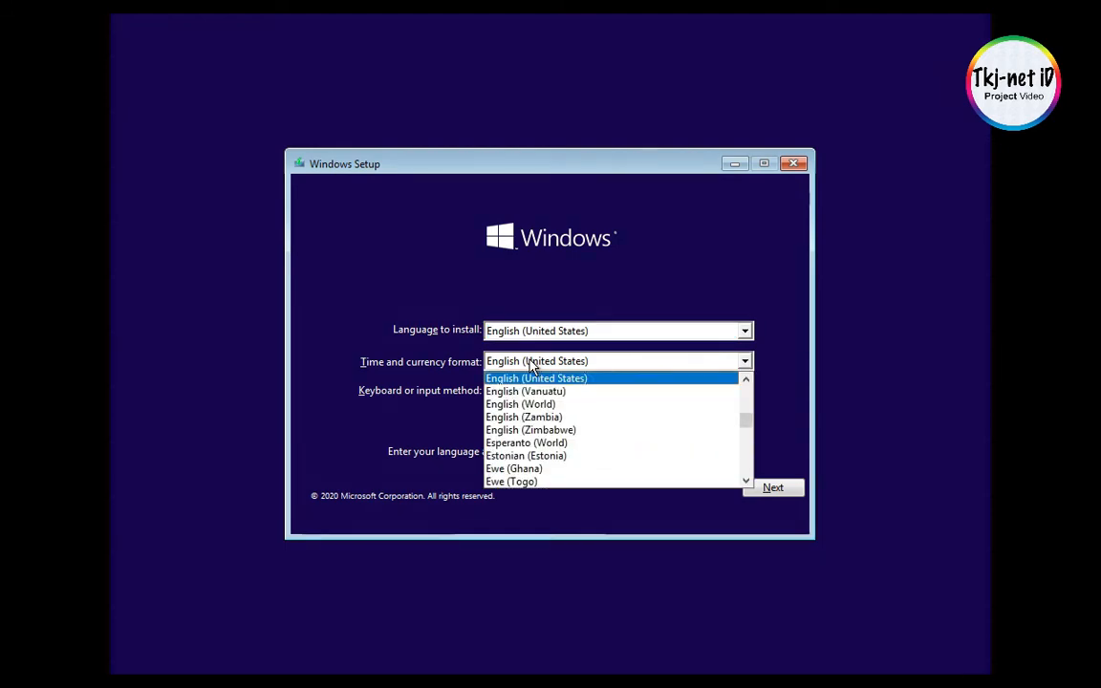
{"action": "type", "text": "ic"}
{"action": "key", "text": "Down"}
{"action": "key", "text": "Down"}
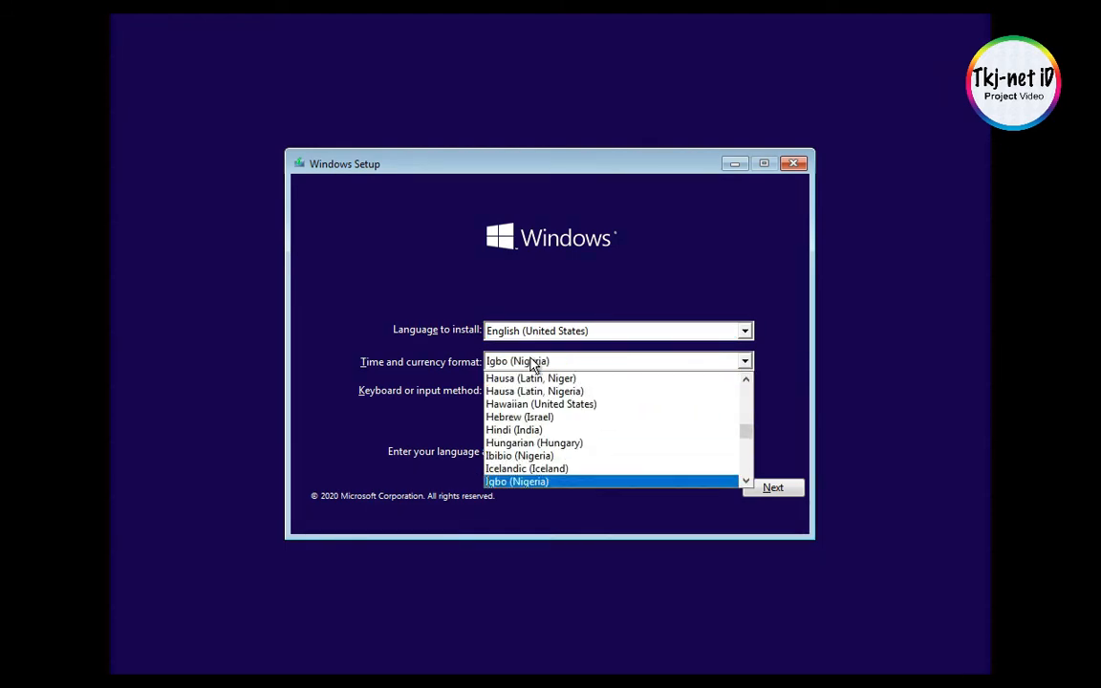
{"action": "left_click", "coordinate": [574, 483]}
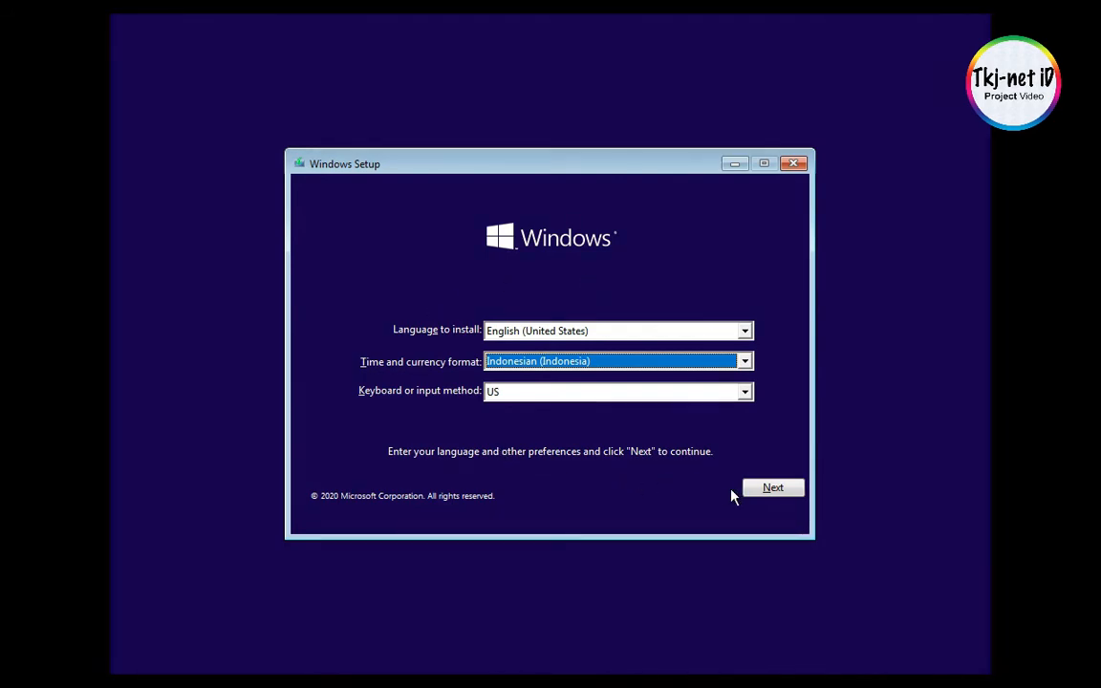
{"action": "left_click", "coordinate": [766, 492]}
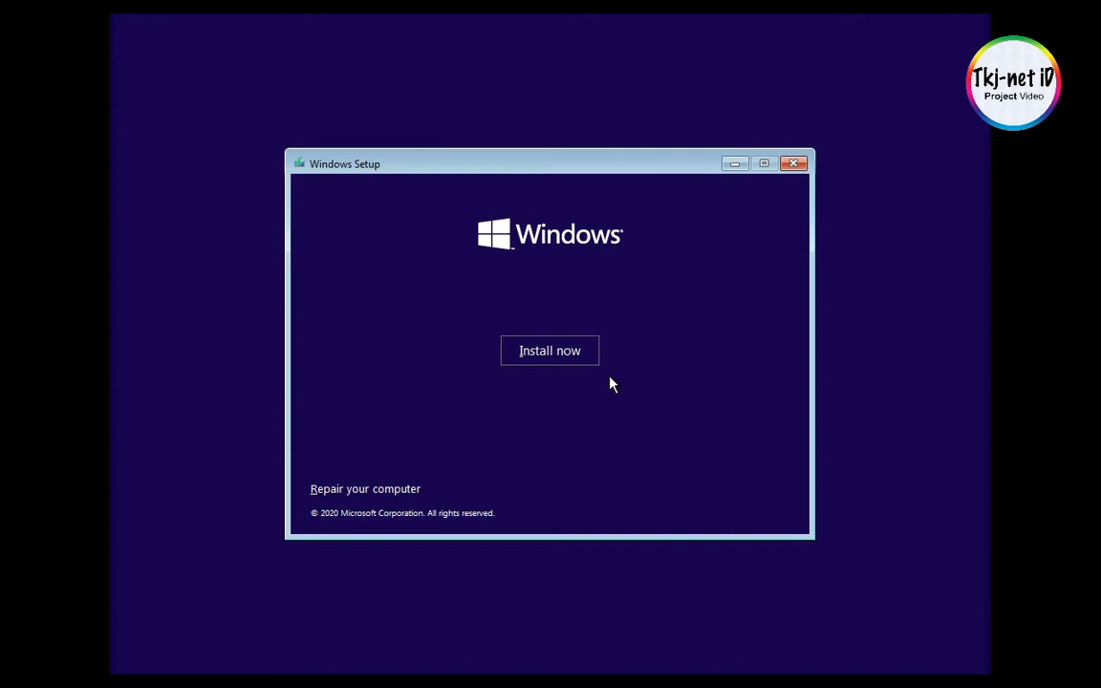
- Start the installation and choose Windows 10 Pro x64 as the operating system to install
{"action": "left_click", "coordinate": [551, 358]}
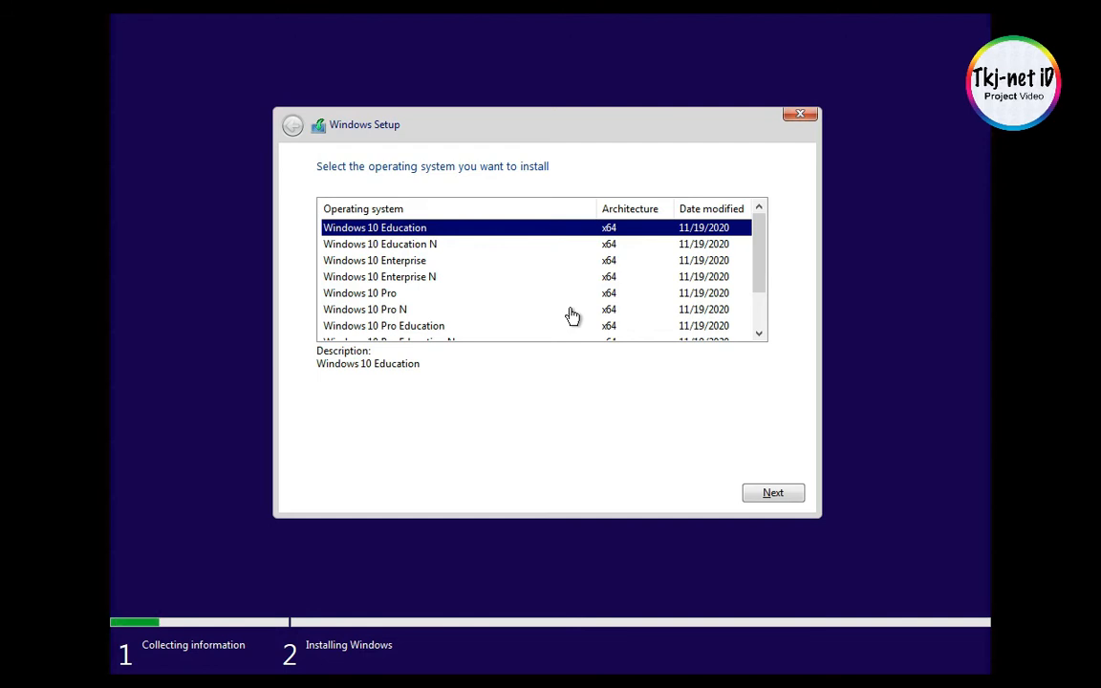
{"action": "left_click", "coordinate": [383, 296]}
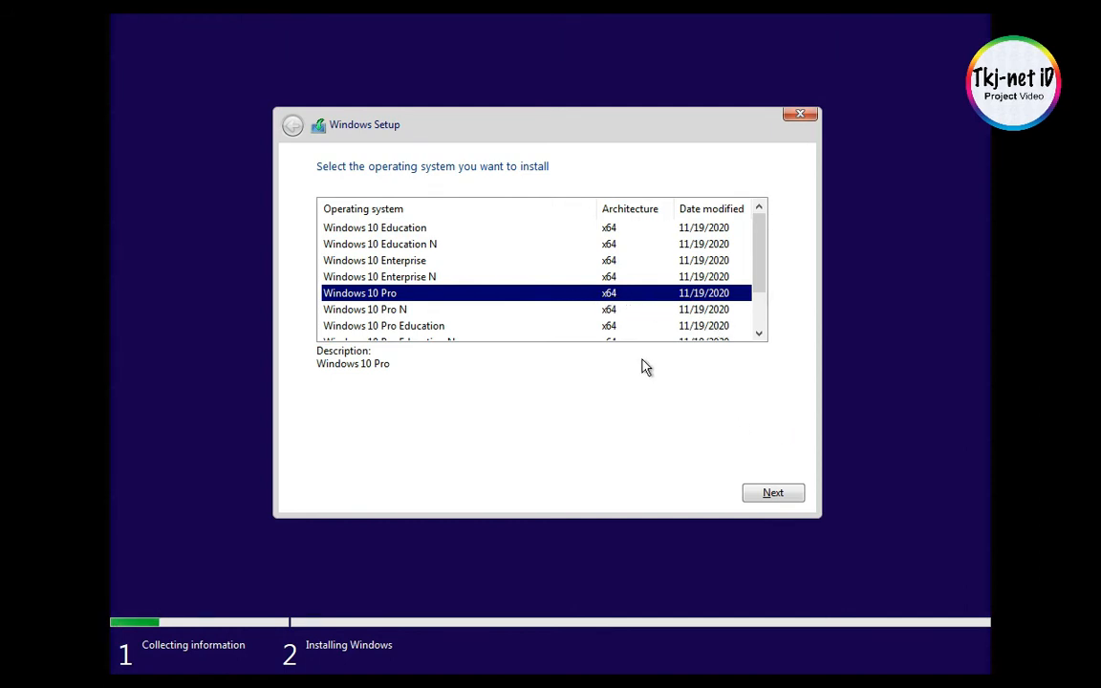
{"action": "left_click", "coordinate": [769, 498]}
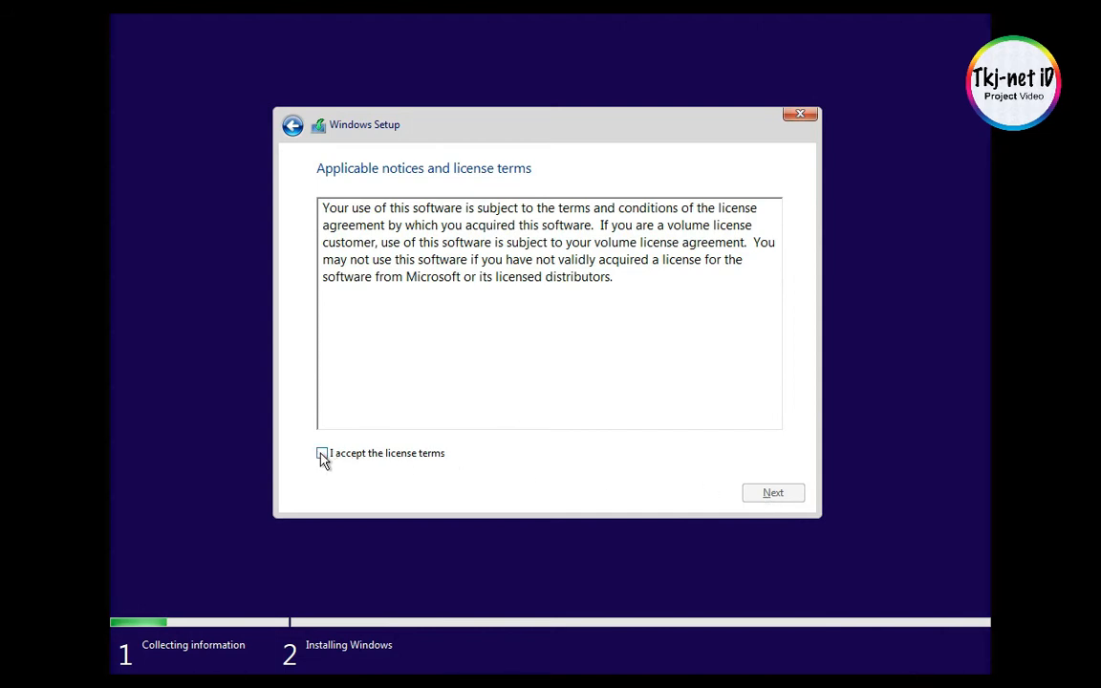
- Accept the license terms and choose the custom installation type that installs Windows only
{"action": "left_click", "coordinate": [322, 455]}
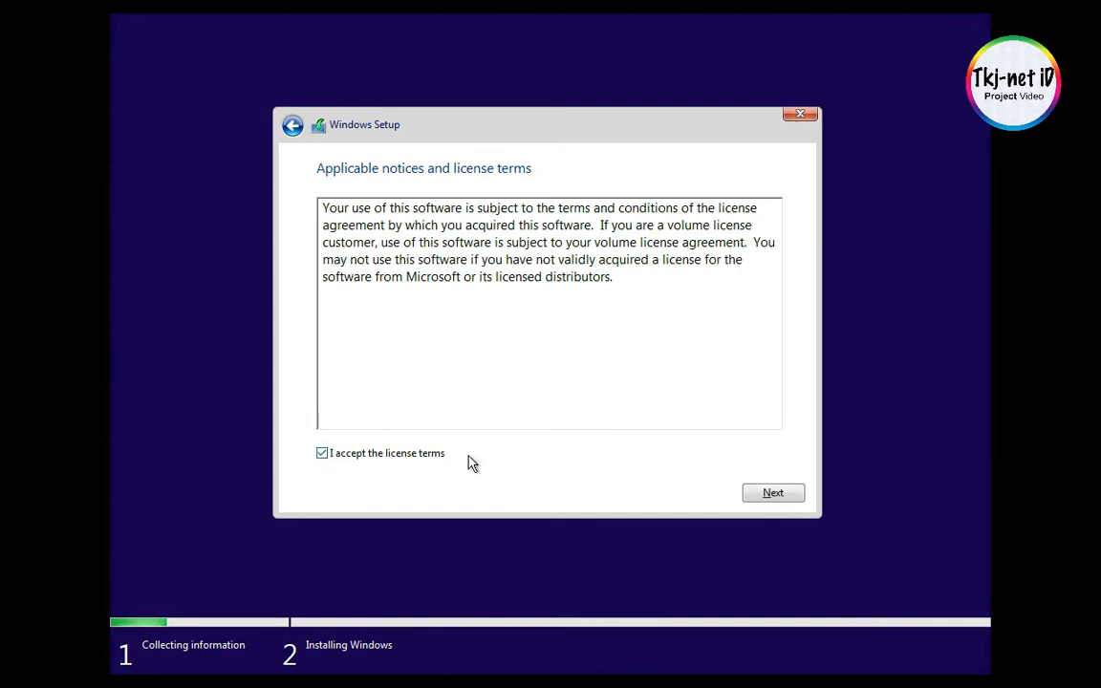
{"action": "left_click", "coordinate": [762, 497]}
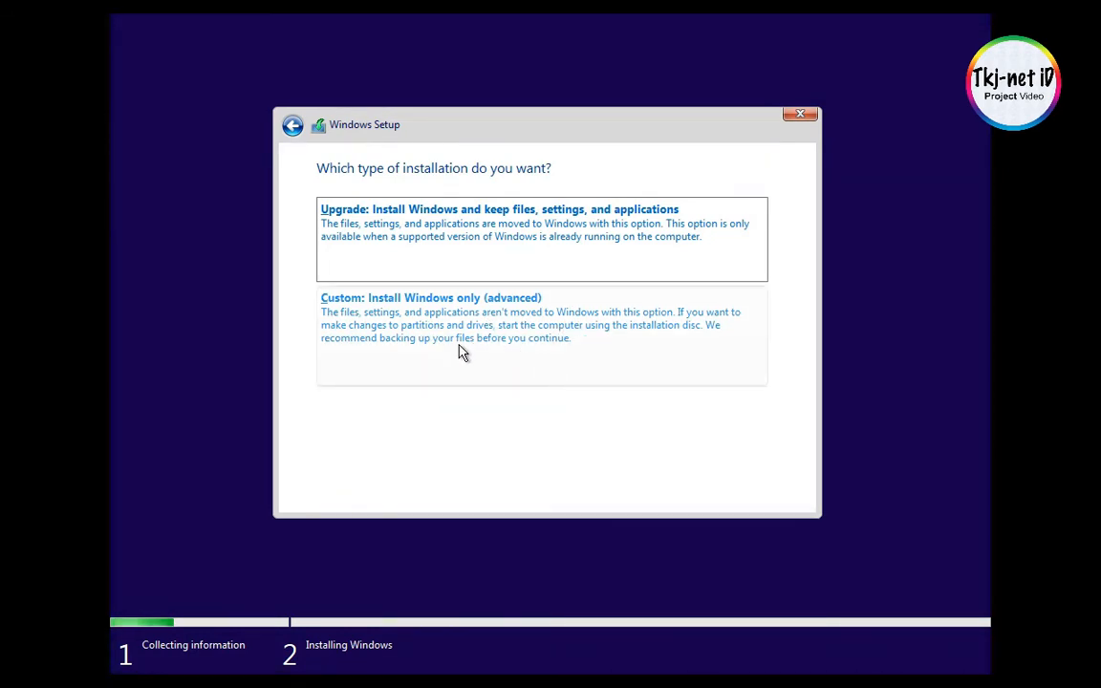
{"action": "left_click", "coordinate": [413, 323]}
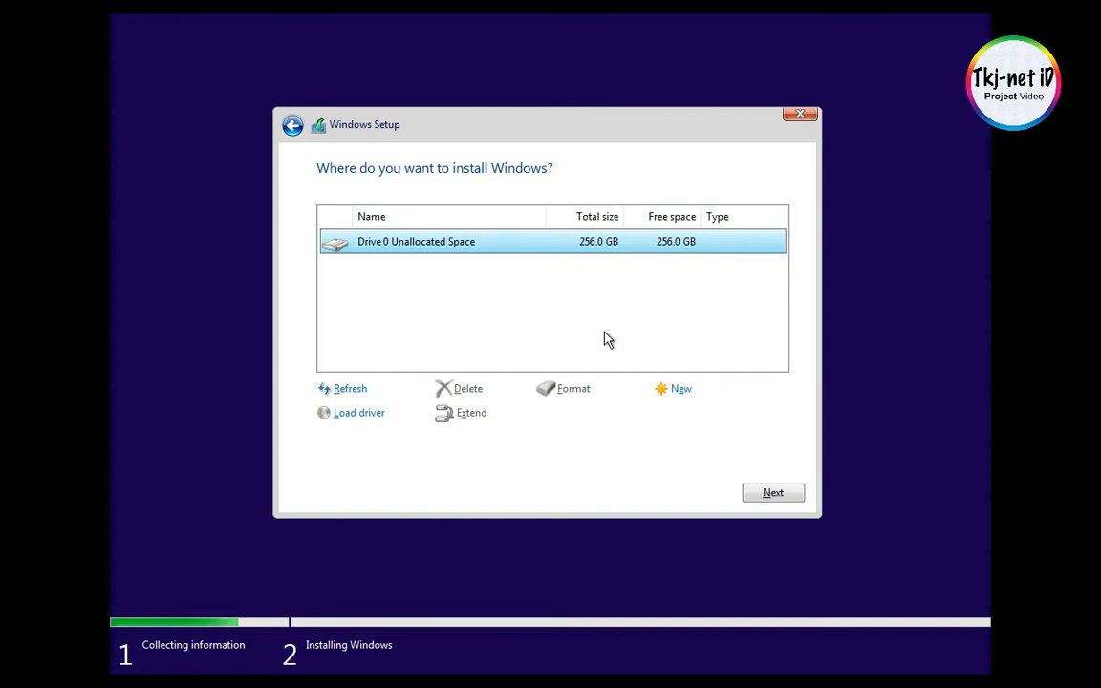
- Create a 100000 MB partition from Drive 0's unallocated space, allowing additional partitions for system files
{"action": "left_click", "coordinate": [597, 339]}
{"action": "left_click", "coordinate": [440, 247]}
{"action": "left_click", "coordinate": [680, 389]}
{"action": "left_click_drag", "start_coordinate": [626, 416], "coordinate": [586, 415]}
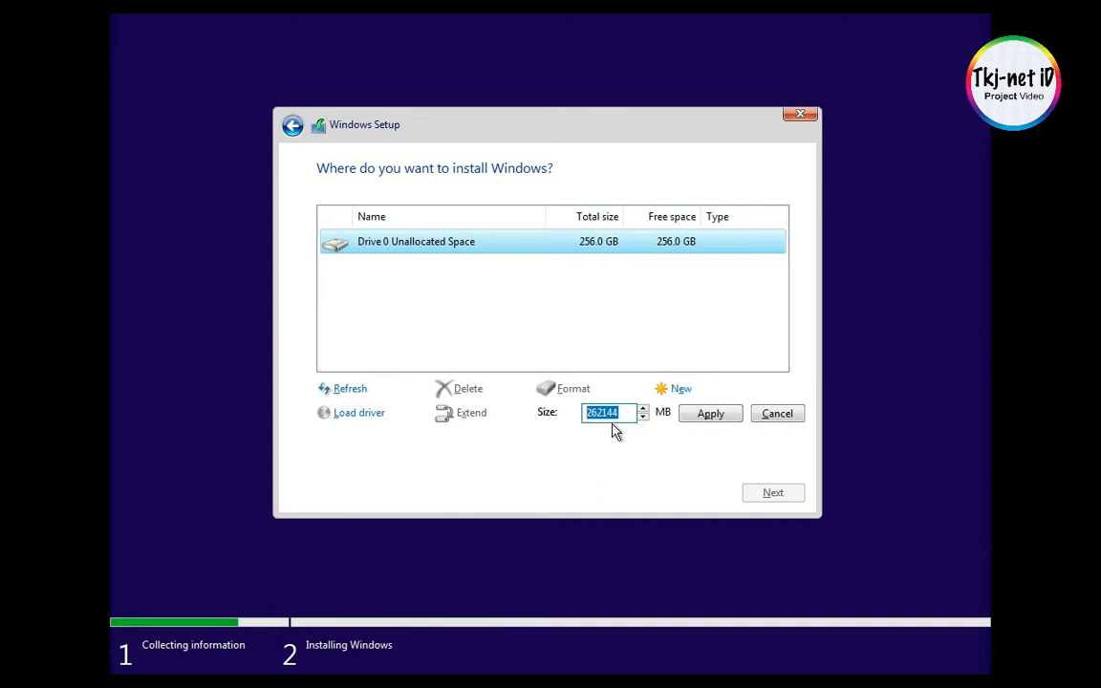
{"action": "type", "text": "100000"}
{"action": "left_click", "coordinate": [704, 418]}
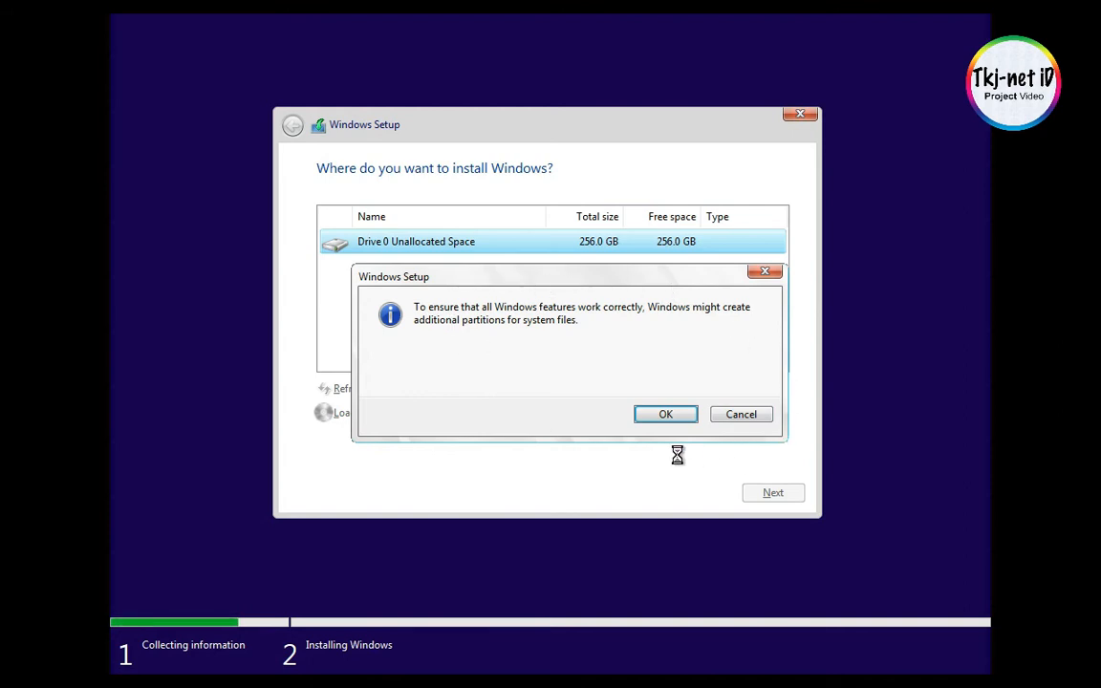
{"action": "left_click", "coordinate": [652, 416]}
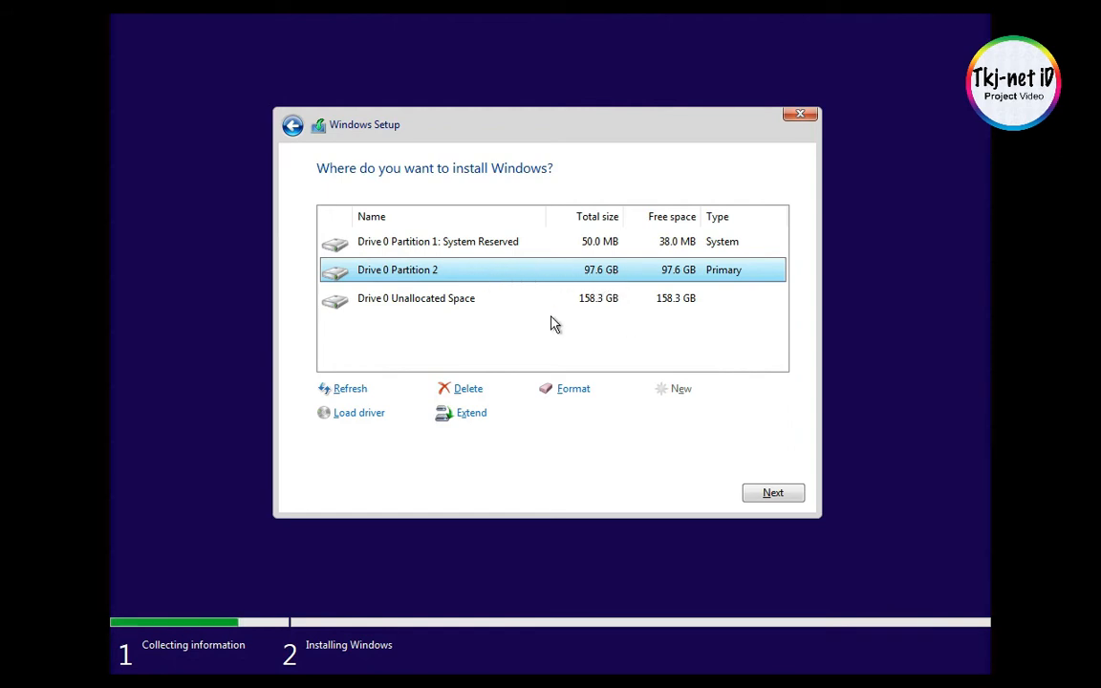
- Create another partition using all of Drive 0's remaining unallocated space, 162143 MB
{"action": "left_click", "coordinate": [475, 306]}
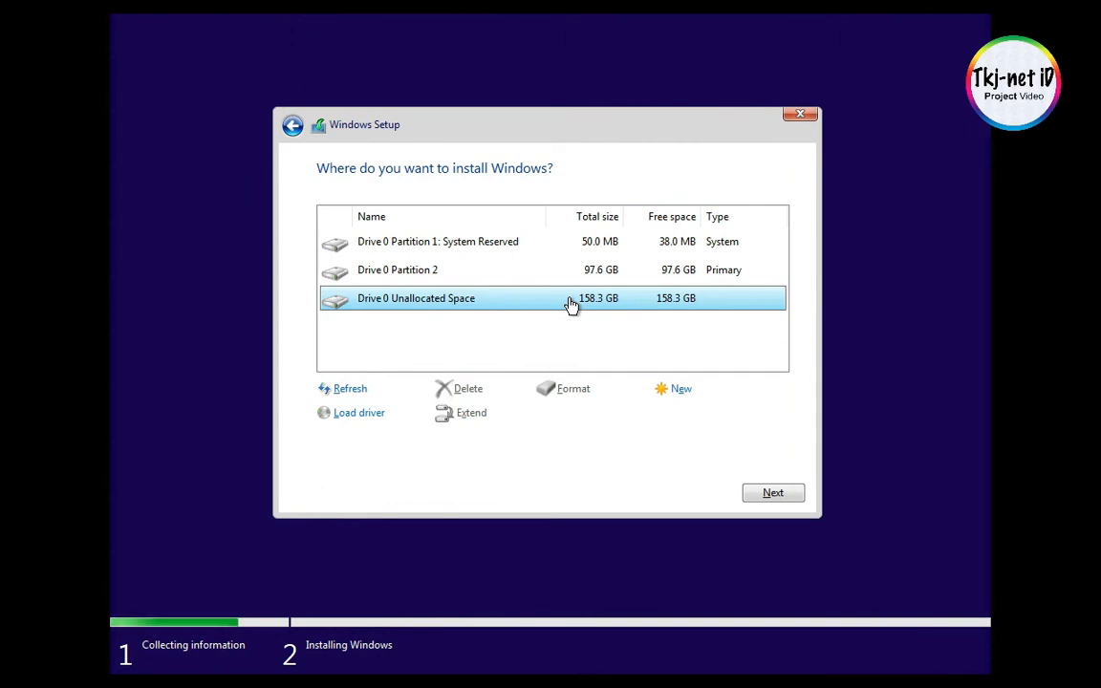
{"action": "left_click", "coordinate": [682, 391]}
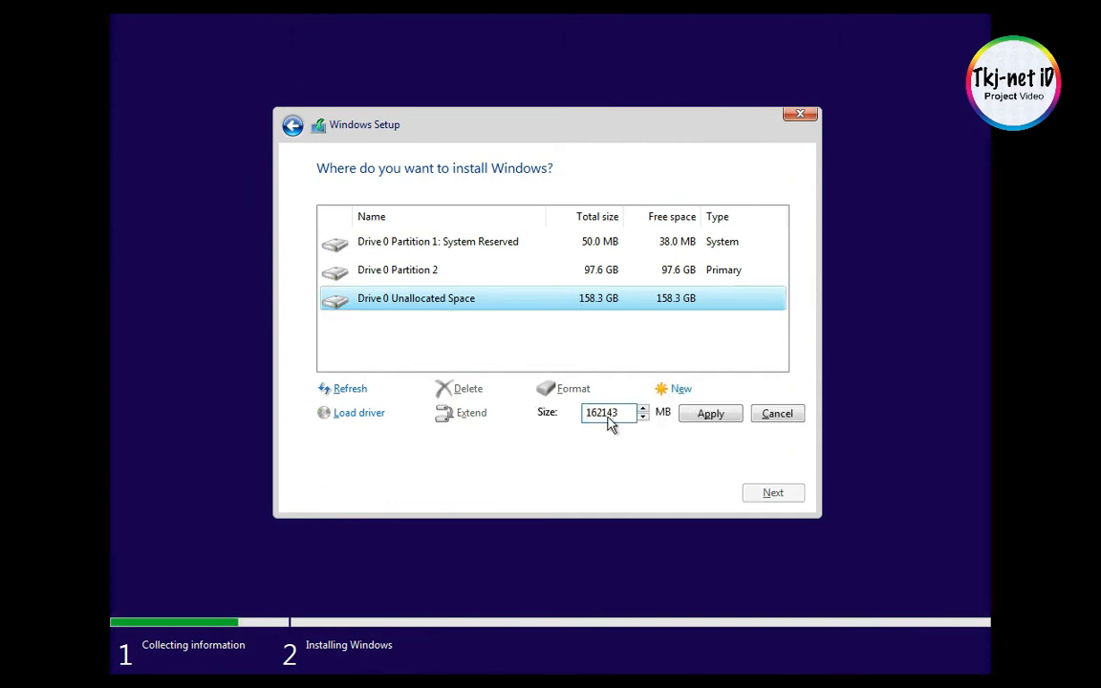
{"action": "left_click", "coordinate": [711, 415]}
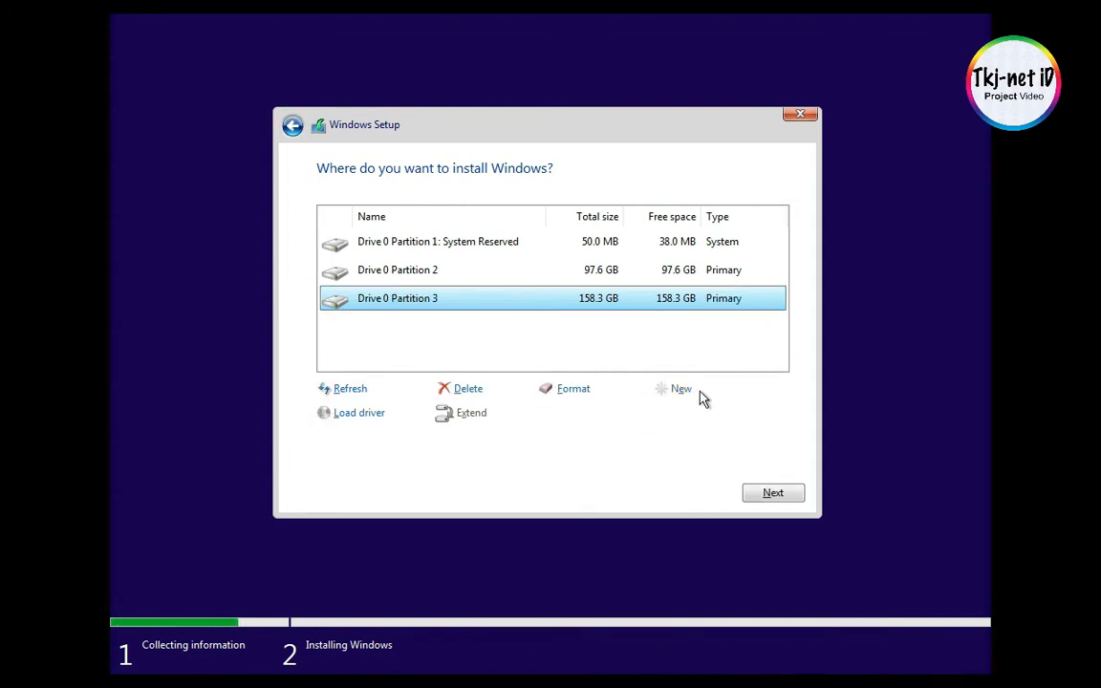
- Format Drive 0 Partition 3, accepting the loss of any data stored on it
{"action": "left_click", "coordinate": [459, 287]}
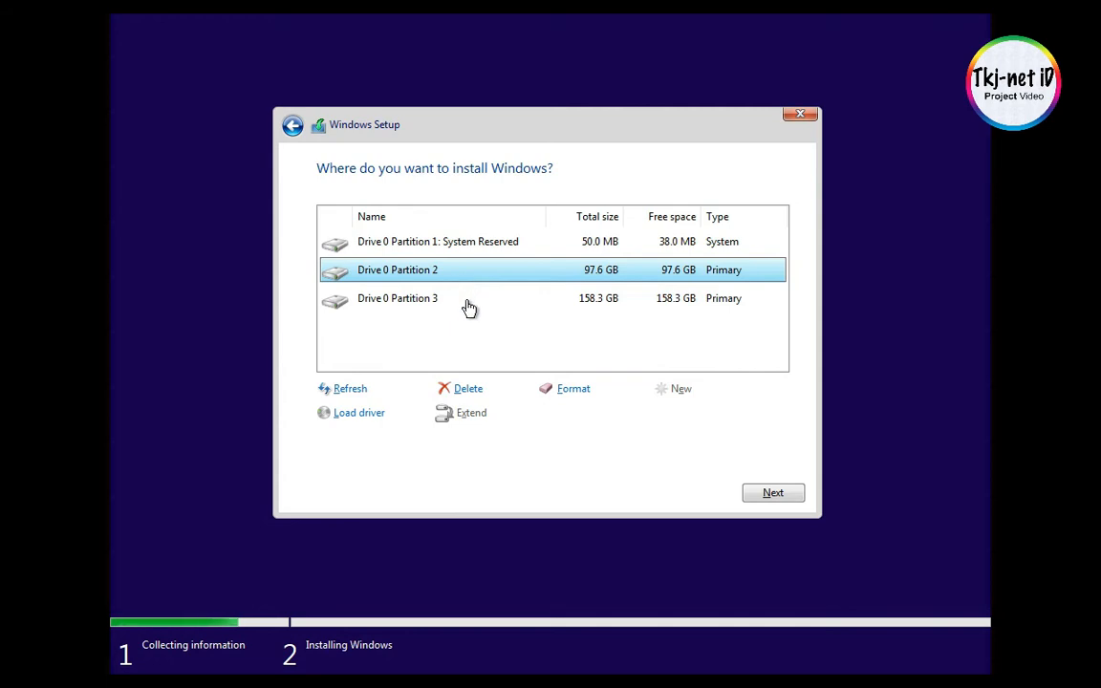
{"action": "left_click", "coordinate": [468, 302]}
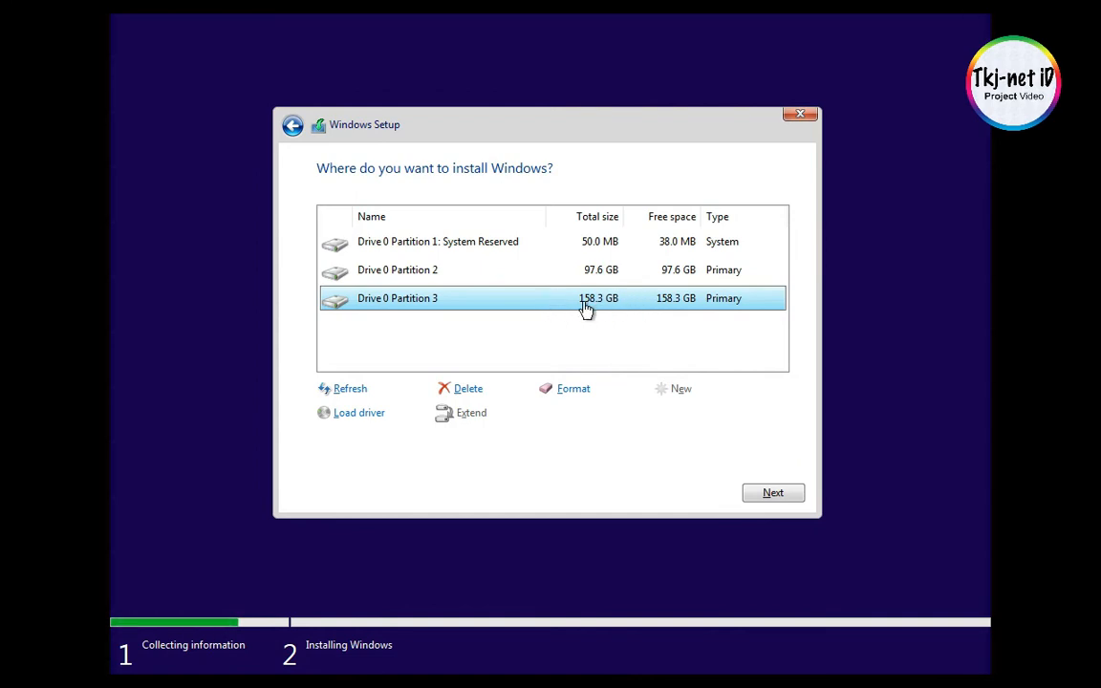
{"action": "left_click", "coordinate": [574, 389]}
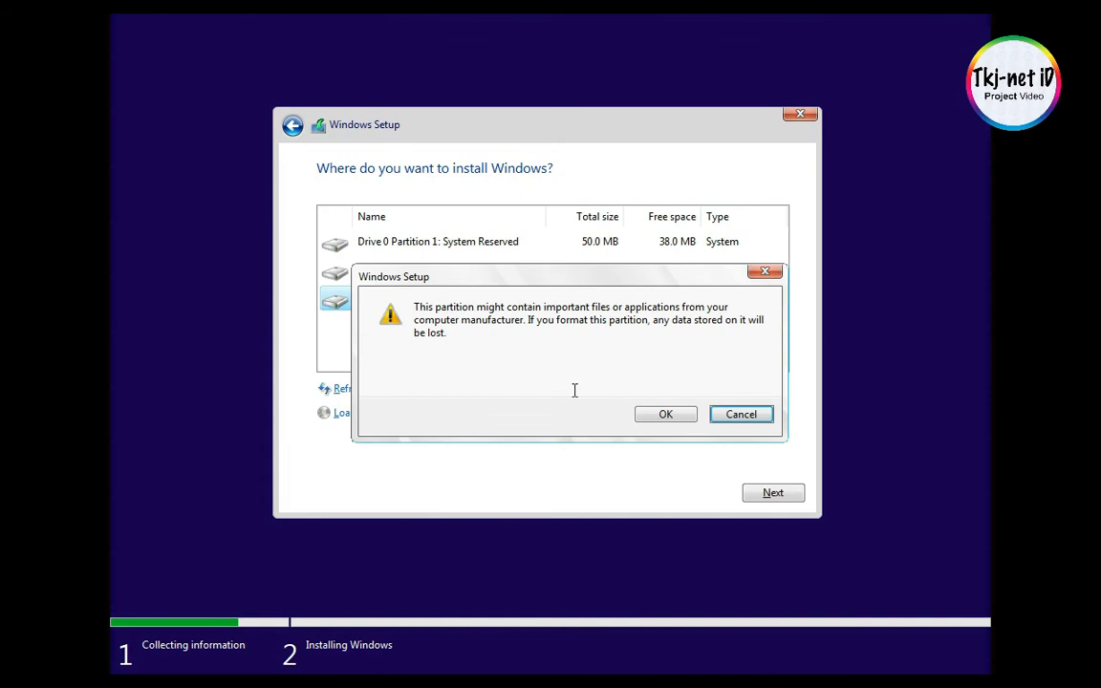
{"action": "left_click", "coordinate": [663, 414]}
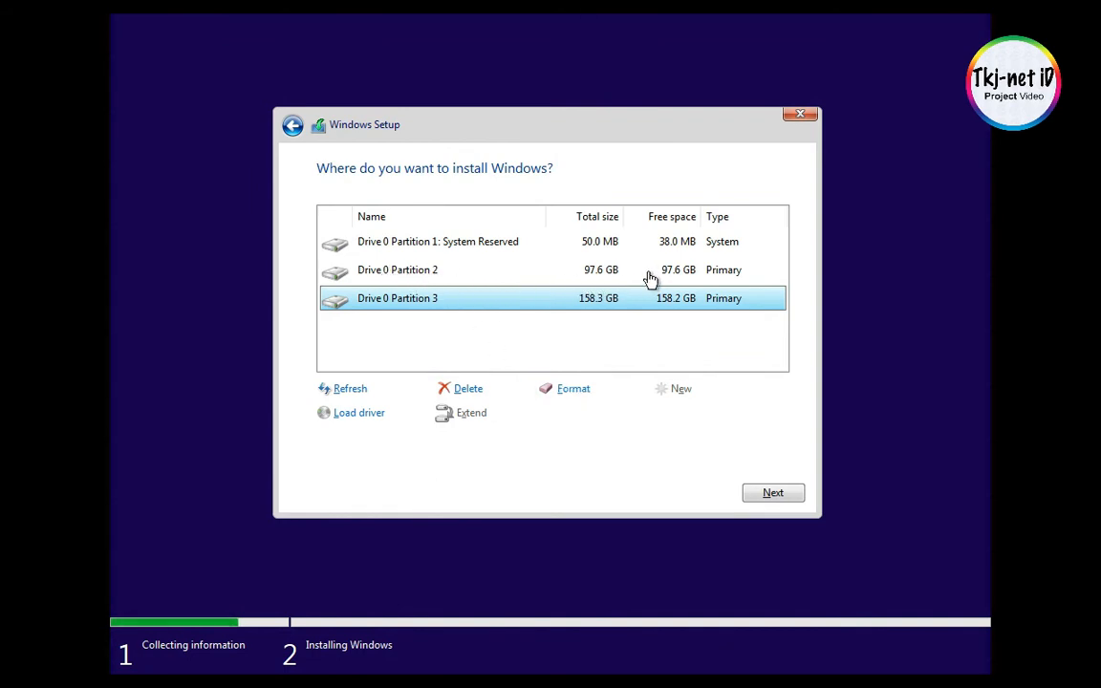
- Choose Drive 0 Partition 2 as the install location and begin installing Windows
{"action": "left_click", "coordinate": [489, 272]}
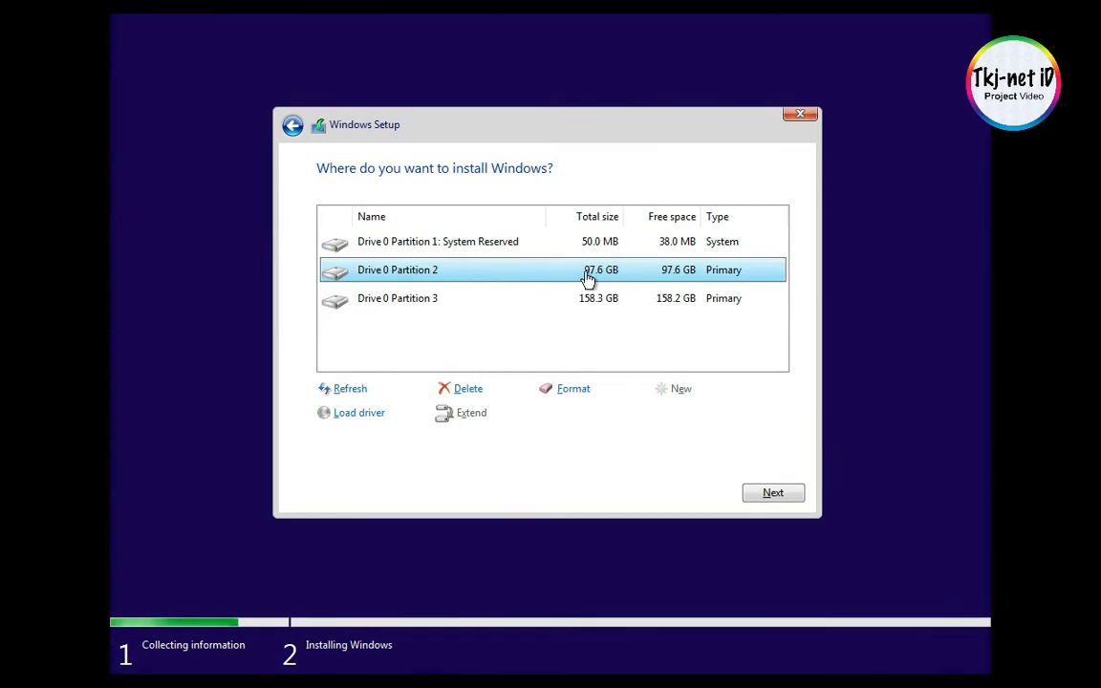
{"action": "left_click", "coordinate": [628, 300]}
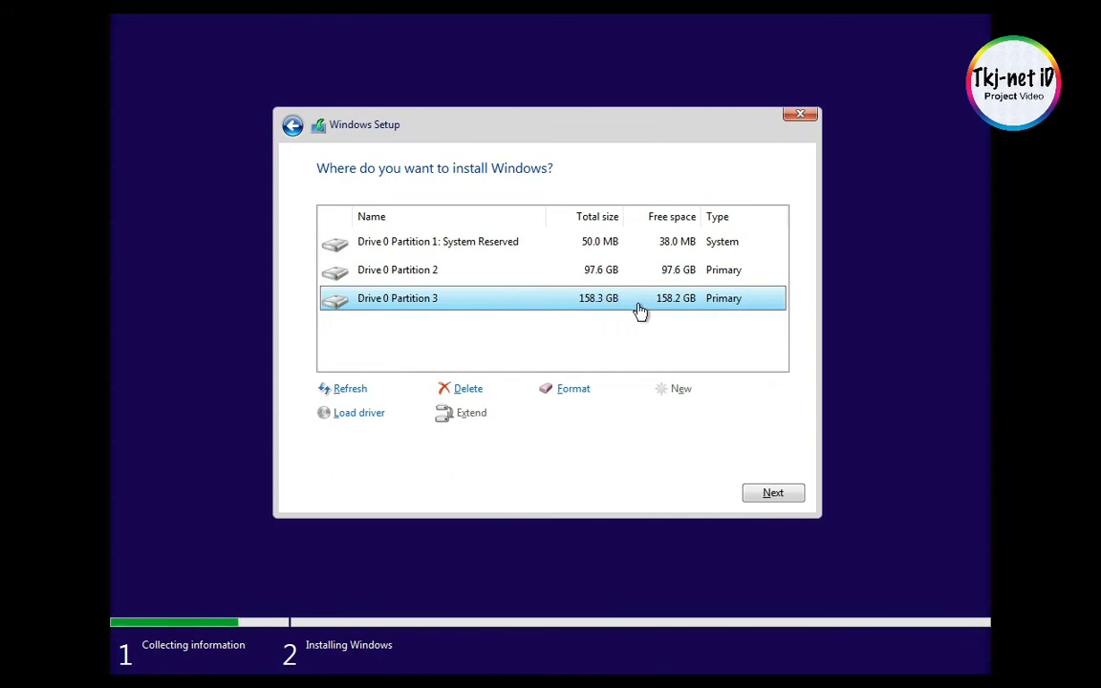
{"action": "left_click", "coordinate": [598, 277]}
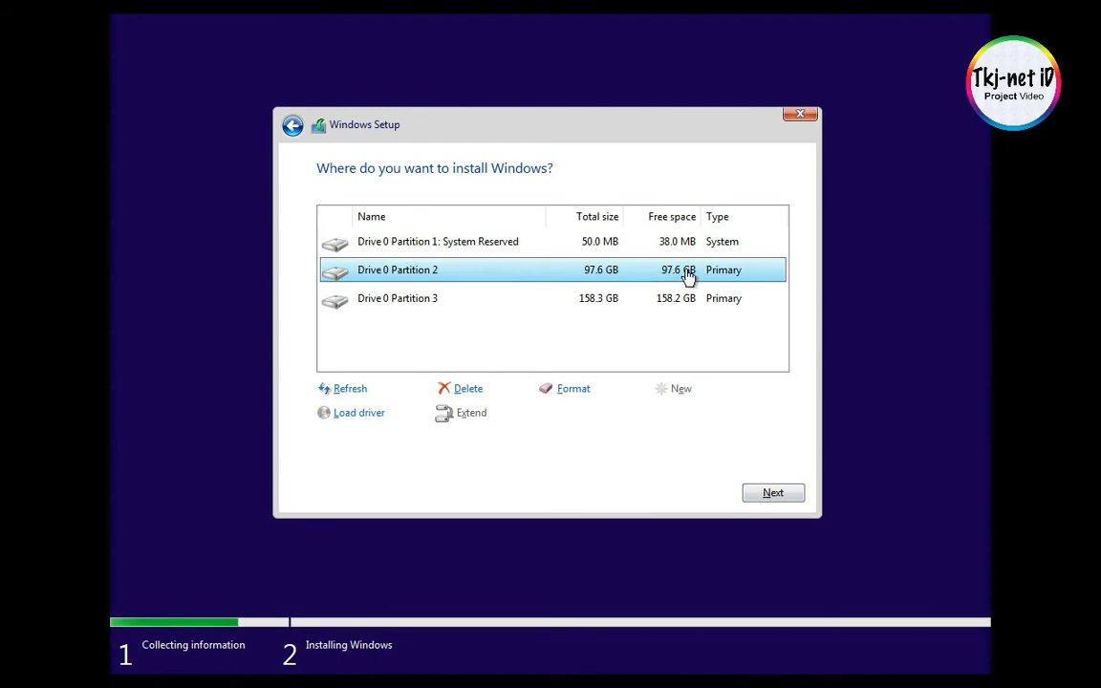
{"action": "left_click", "coordinate": [775, 493]}
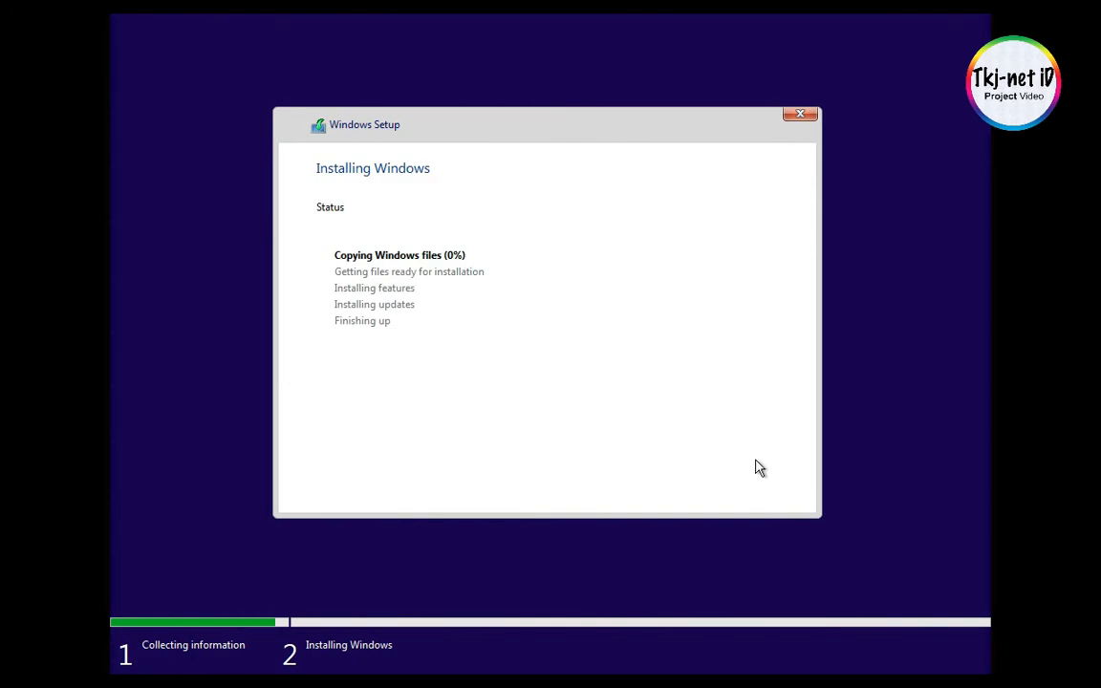
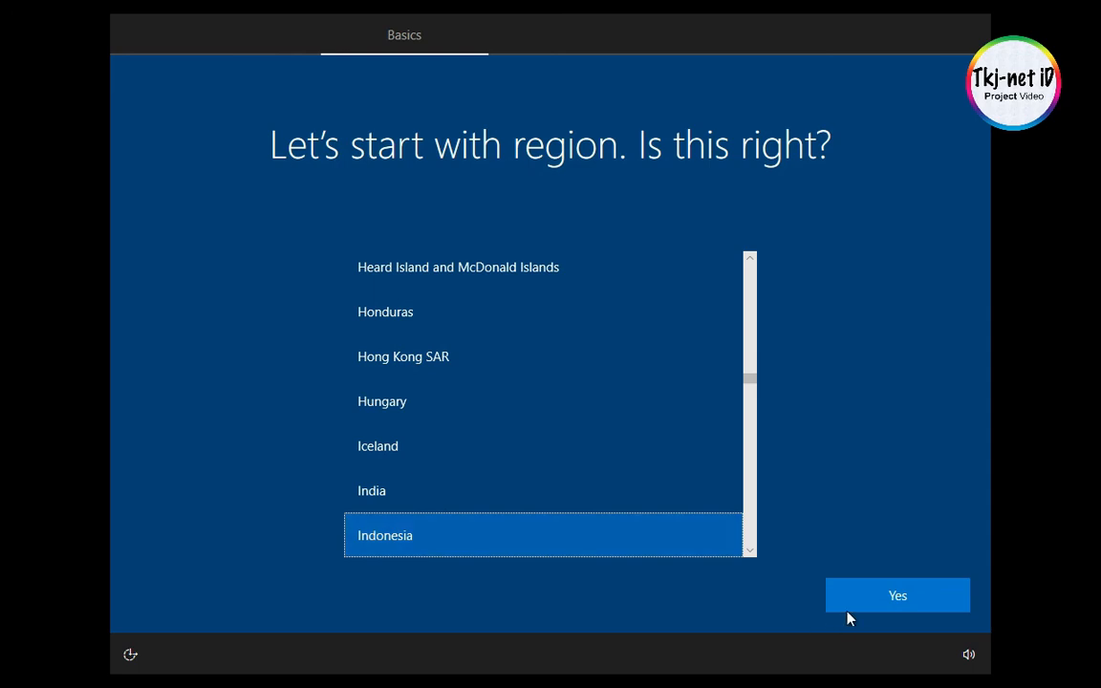
- Confirm Indonesia as the region and US as the keyboard layout, without adding a second layout
{"action": "left_click", "coordinate": [884, 602]}
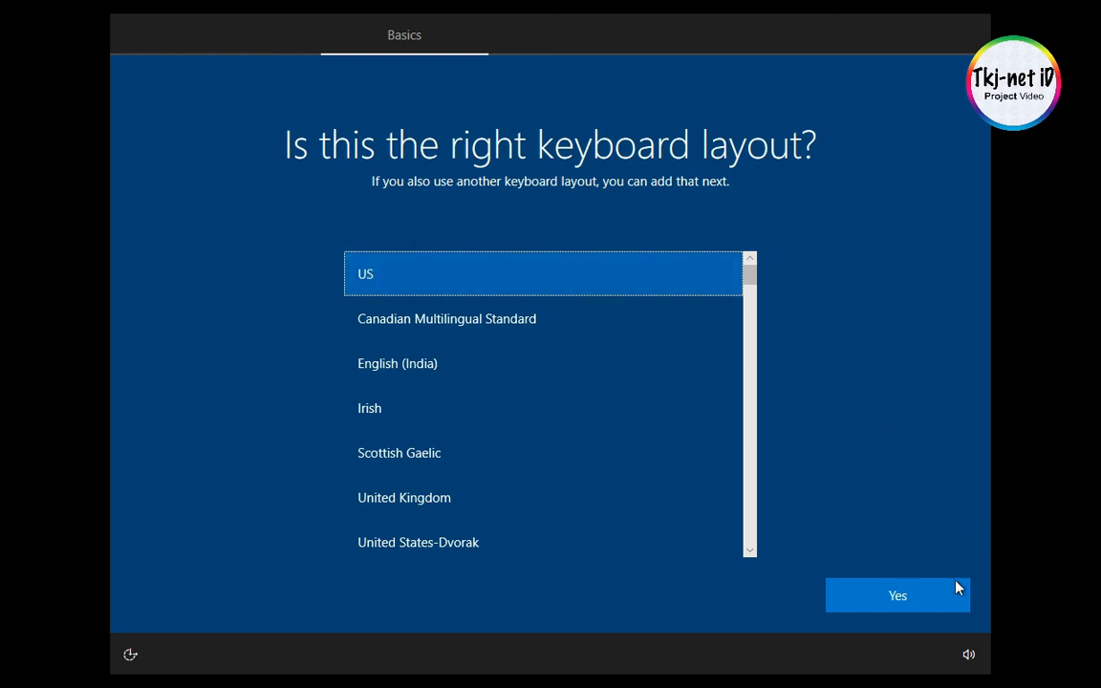
{"action": "left_click", "coordinate": [922, 609]}
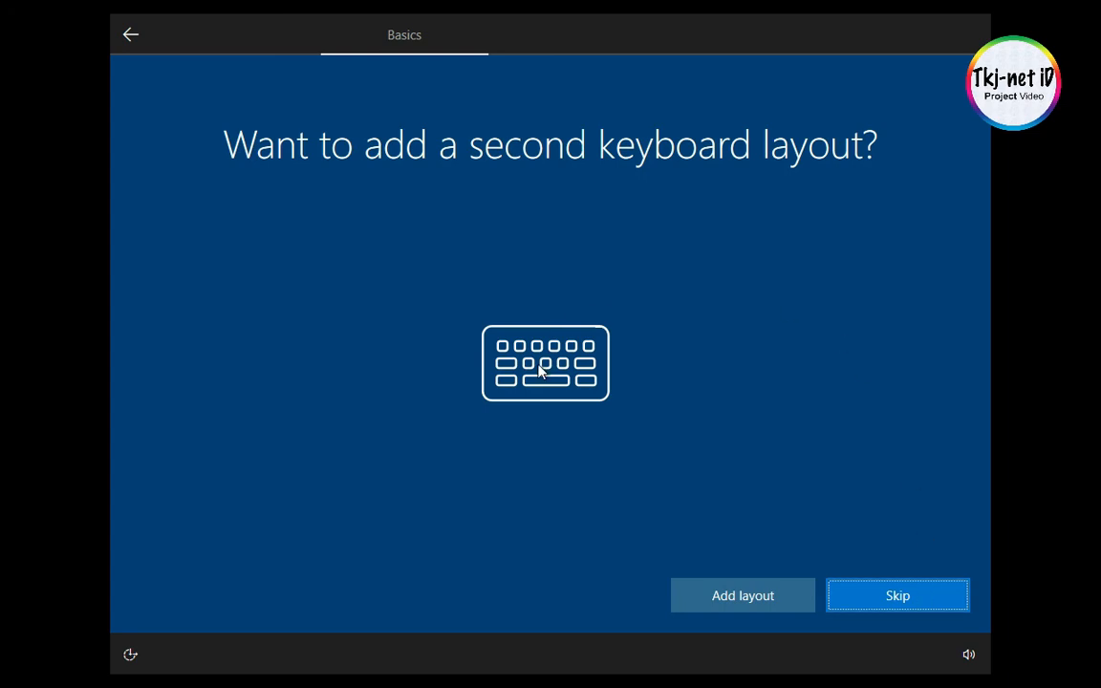
{"action": "left_click", "coordinate": [898, 595]}
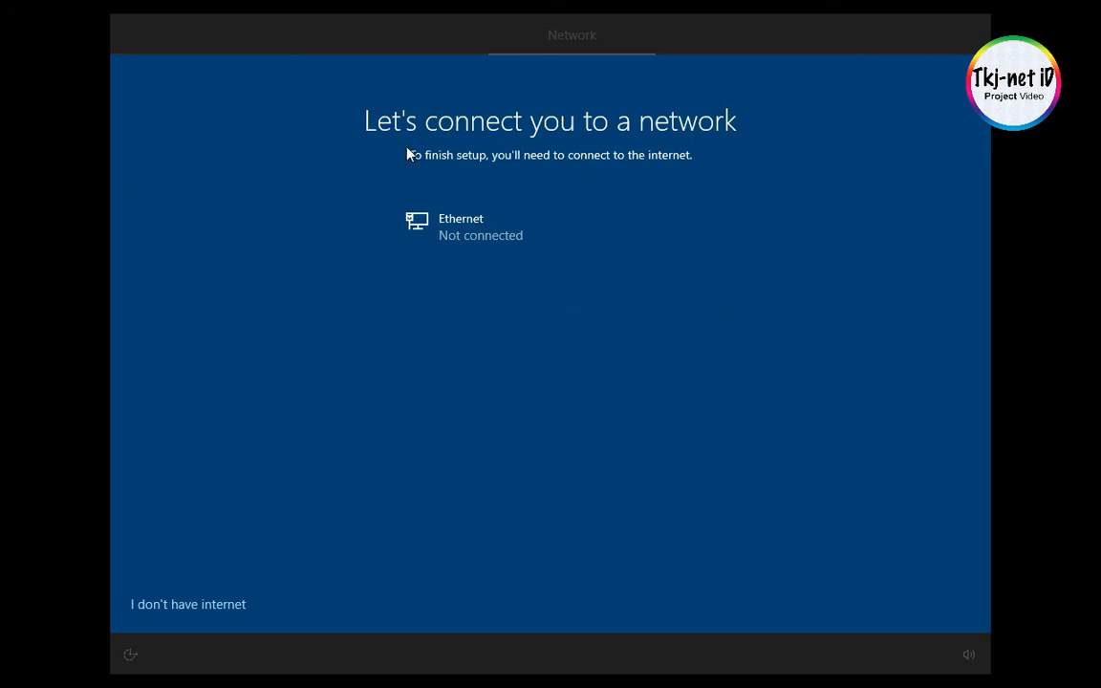
- Skip the network connection by stating there is no internet, and continue with limited setup
{"action": "left_click", "coordinate": [181, 608]}
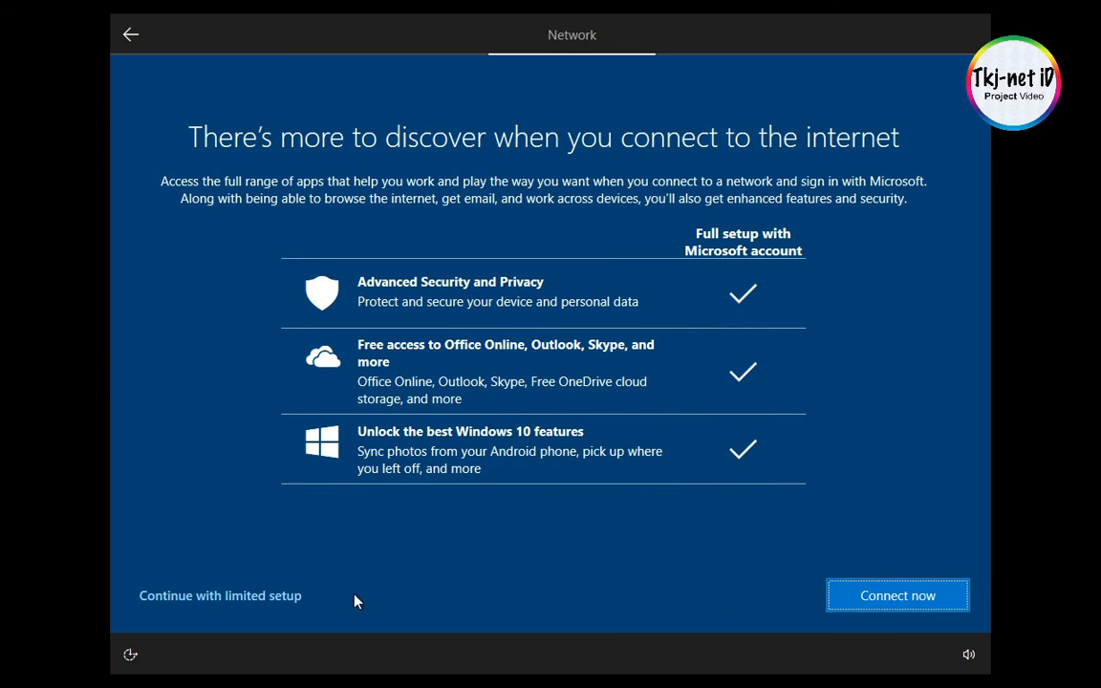
{"action": "left_click", "coordinate": [272, 602]}
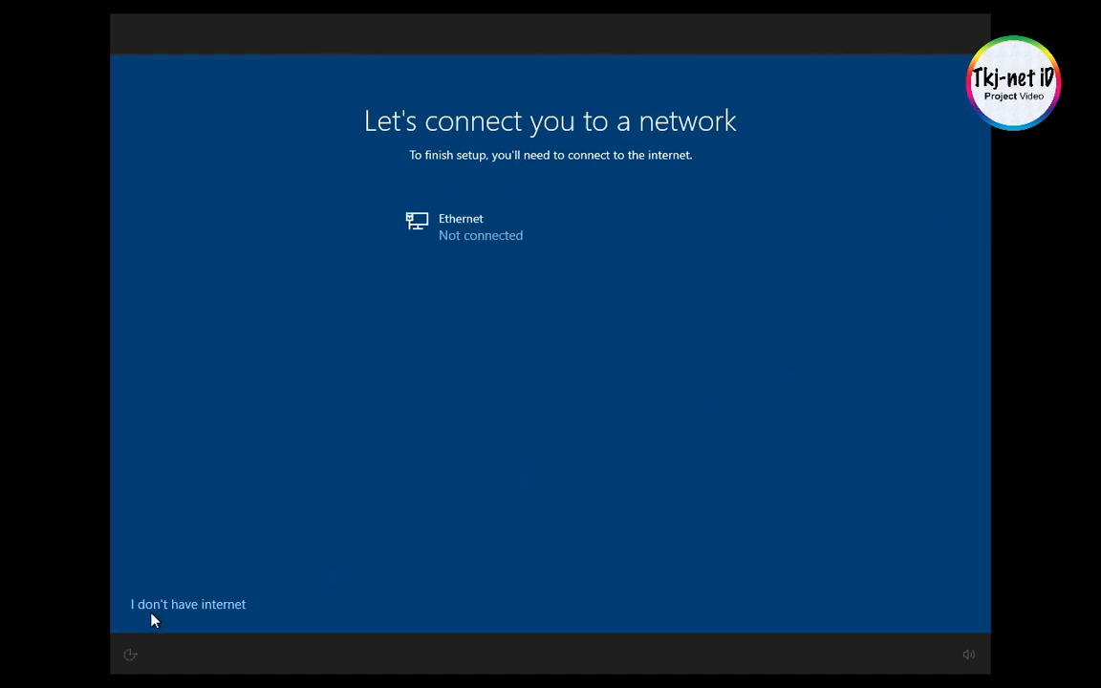
{"action": "left_click", "coordinate": [190, 605]}
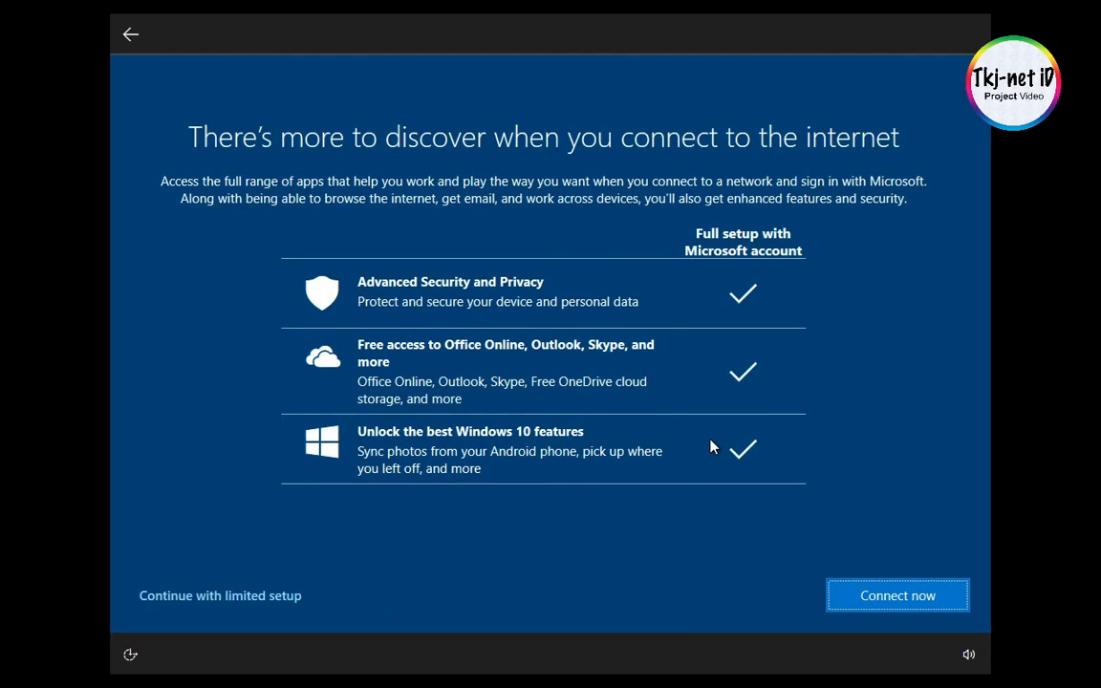
{"action": "left_click", "coordinate": [148, 610]}
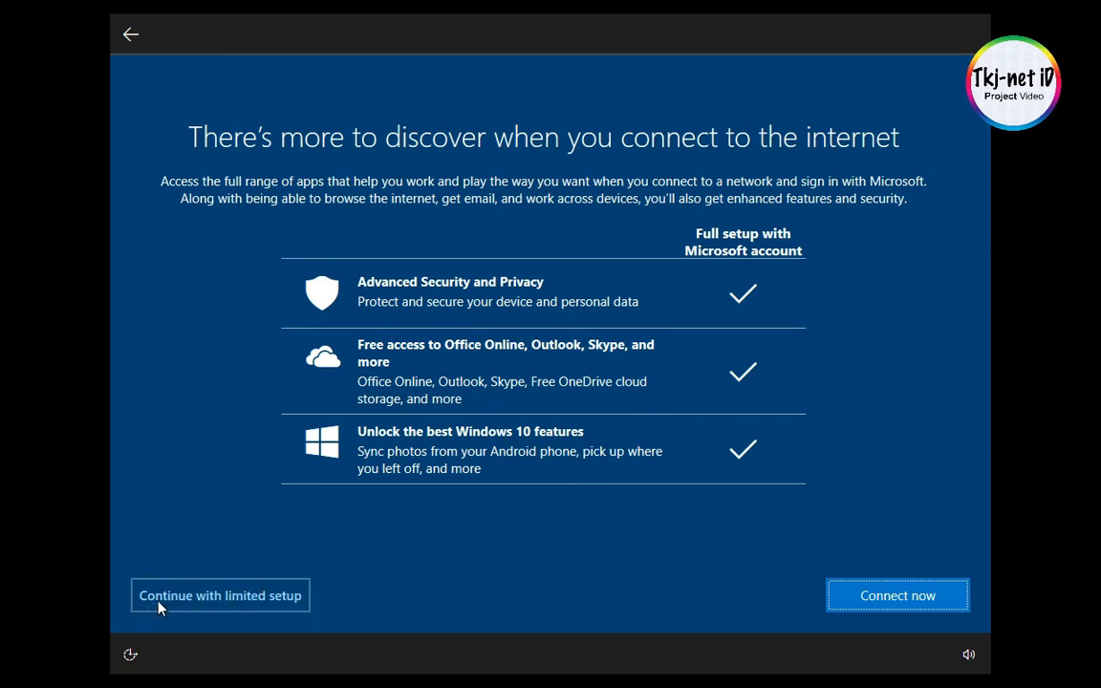
{"action": "left_click", "coordinate": [274, 605]}
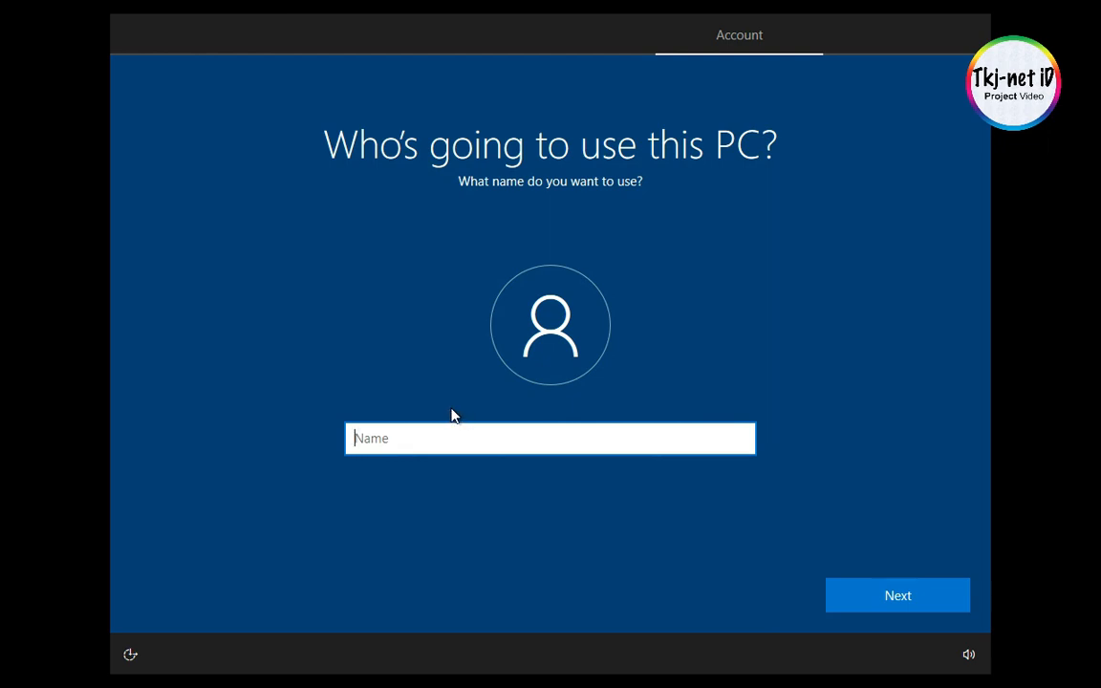
- Name the PC's user account TKJ-NET ID, with a hyphen instead of an underscore, and submit it
{"action": "type", "text": "TKJ_NET ID"}
{"action": "left_click", "coordinate": [376, 440]}
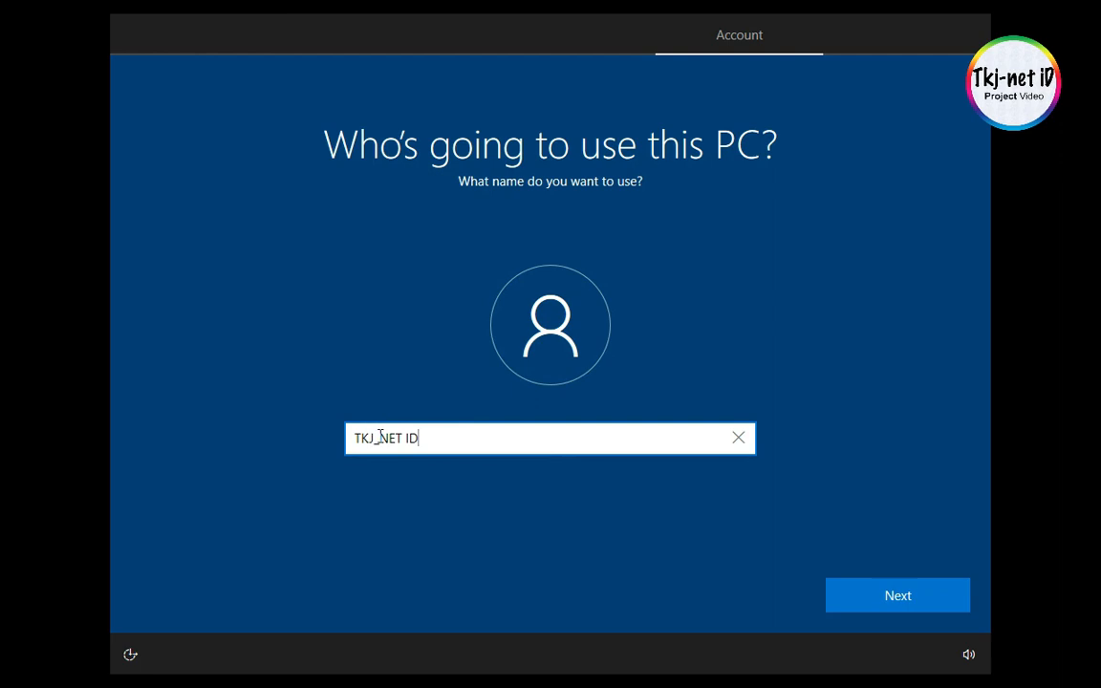
{"action": "key", "text": "BackSpace"}
{"action": "type", "text": "-"}
{"action": "left_click", "coordinate": [909, 599]}
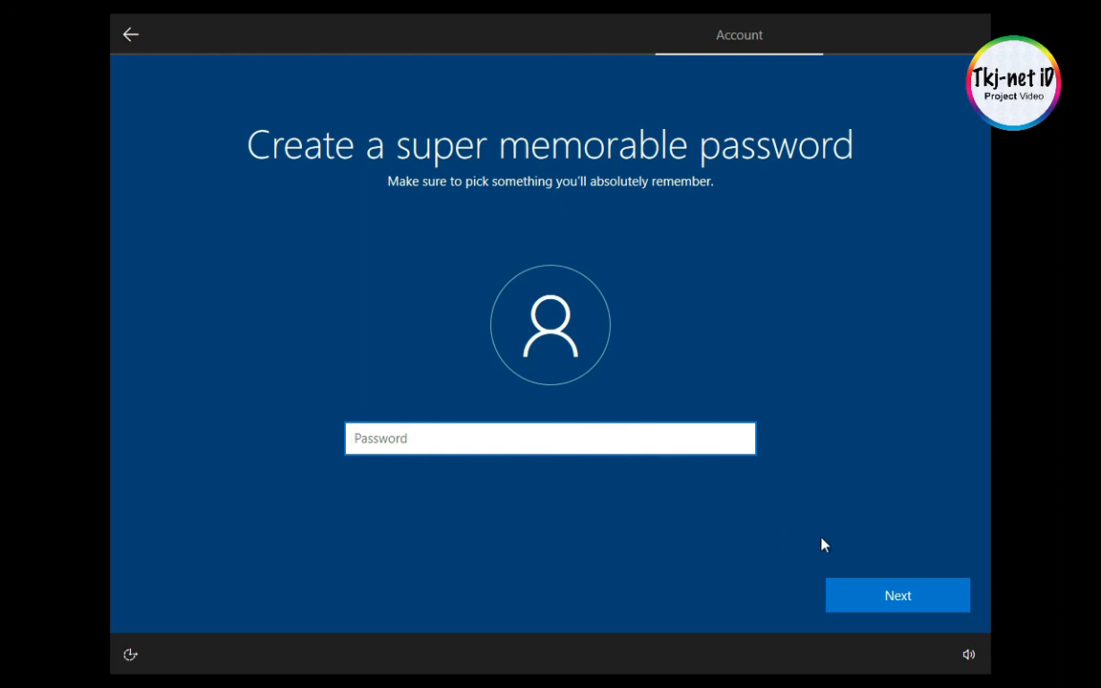
- Leave the account password blank and accept the device privacy settings with their default choices
{"action": "left_click", "coordinate": [882, 608]}
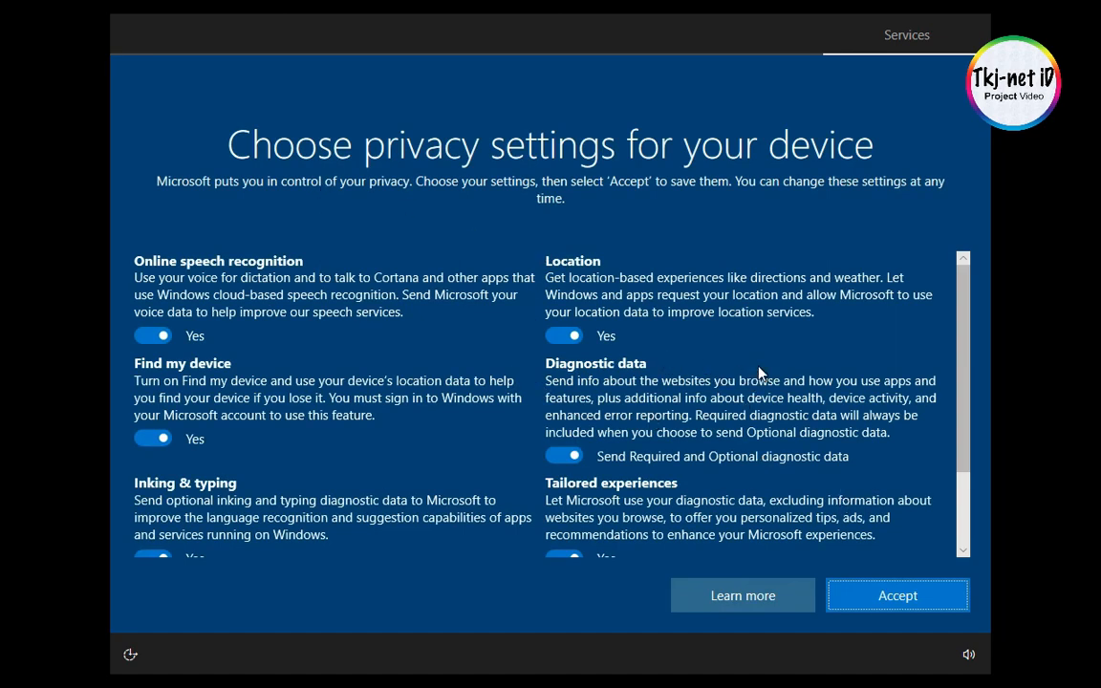
{"action": "scroll", "coordinate": [759, 372], "scroll_direction": "down", "scroll_amount": 1}
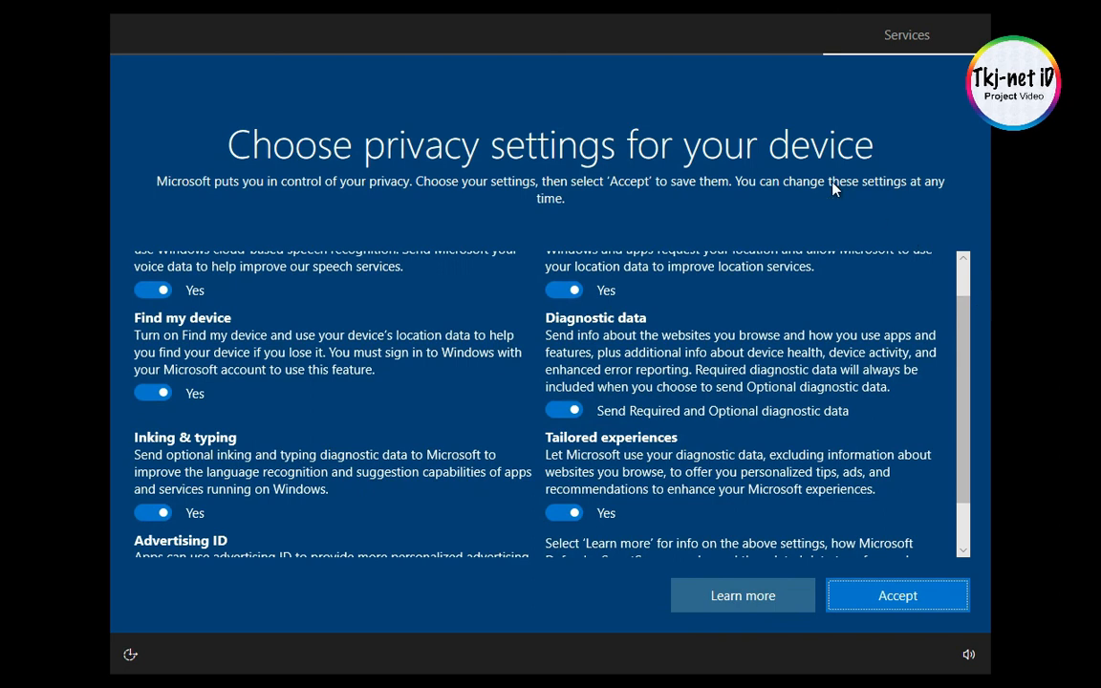
{"action": "left_click", "coordinate": [904, 604]}
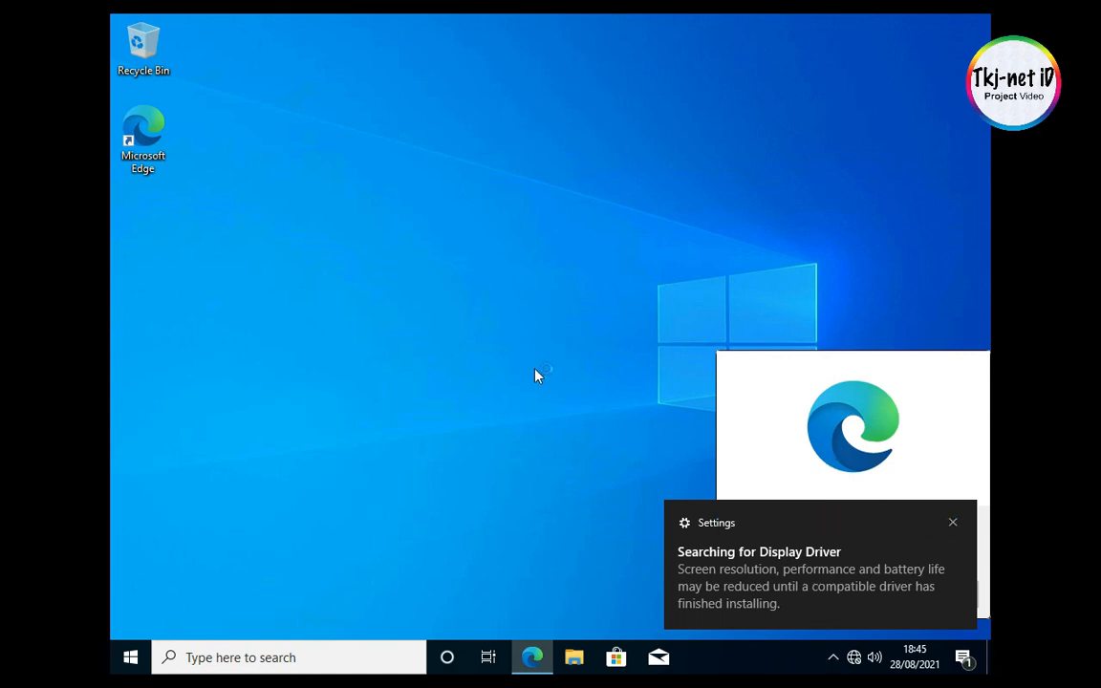
- Dismiss the display driver notification, and complete Microsoft Edge's first-run setup before closing the browser
{"action": "left_click", "coordinate": [953, 522]}
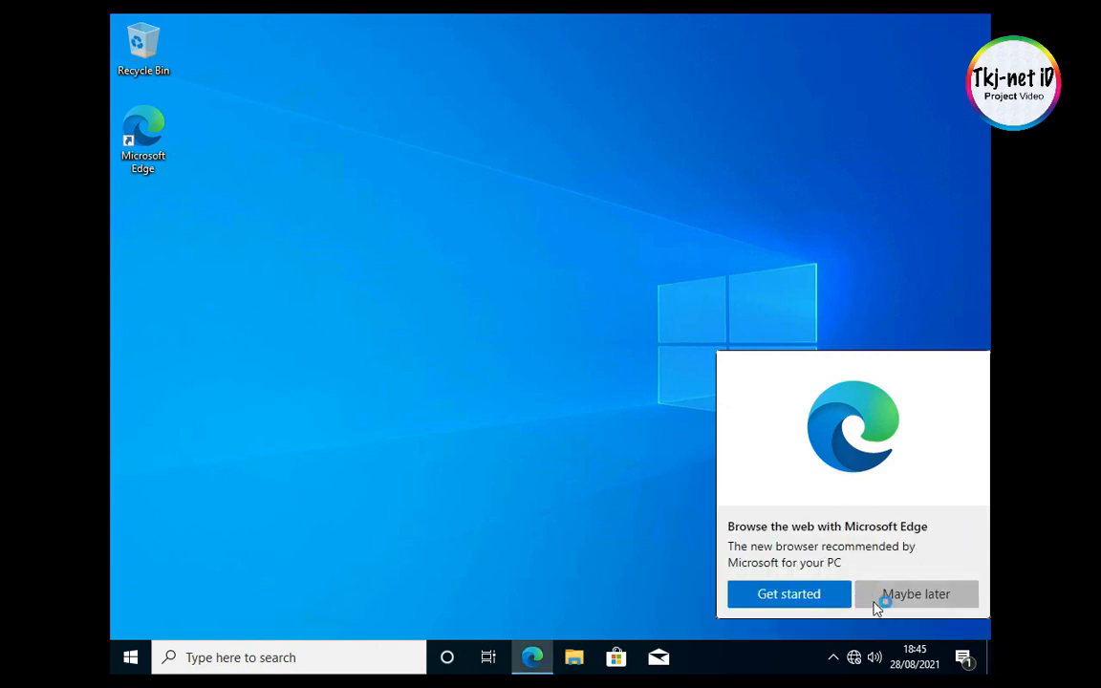
{"action": "left_click", "coordinate": [810, 597]}
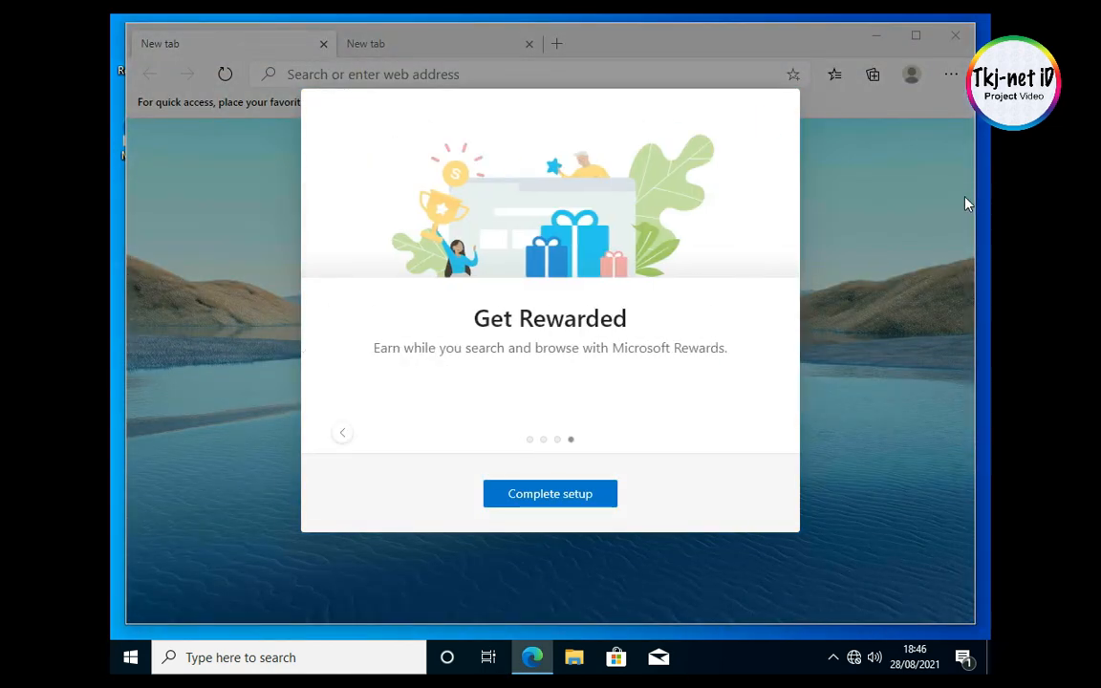
{"action": "left_click", "coordinate": [585, 497]}
{"action": "left_click", "coordinate": [781, 108]}
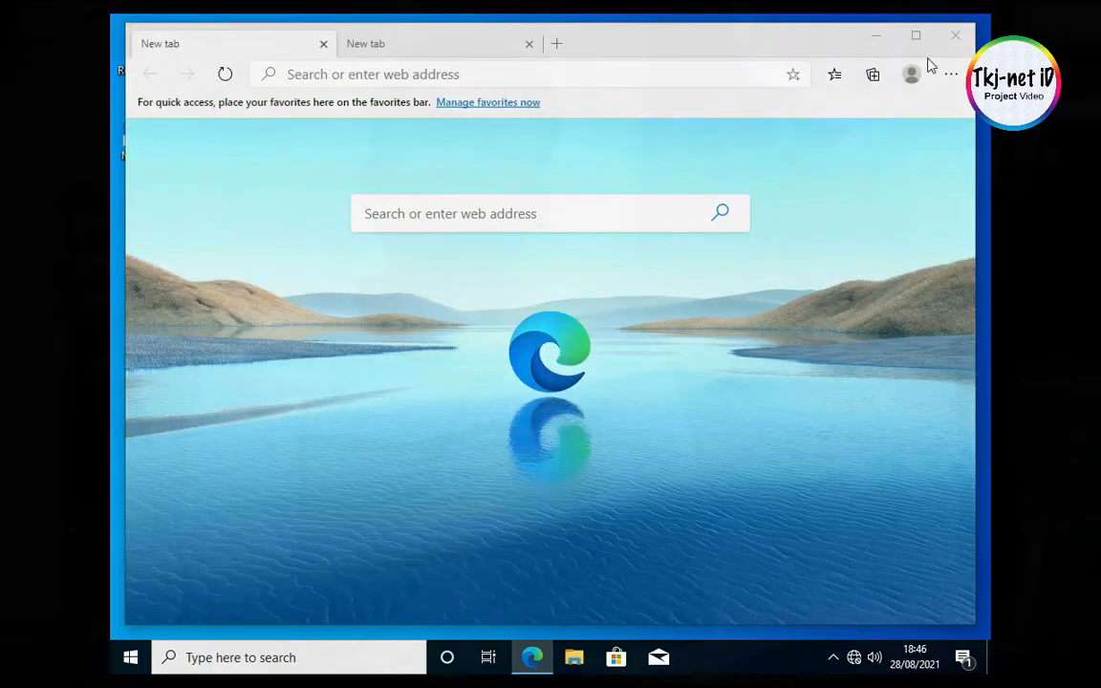
{"action": "left_click", "coordinate": [955, 36]}
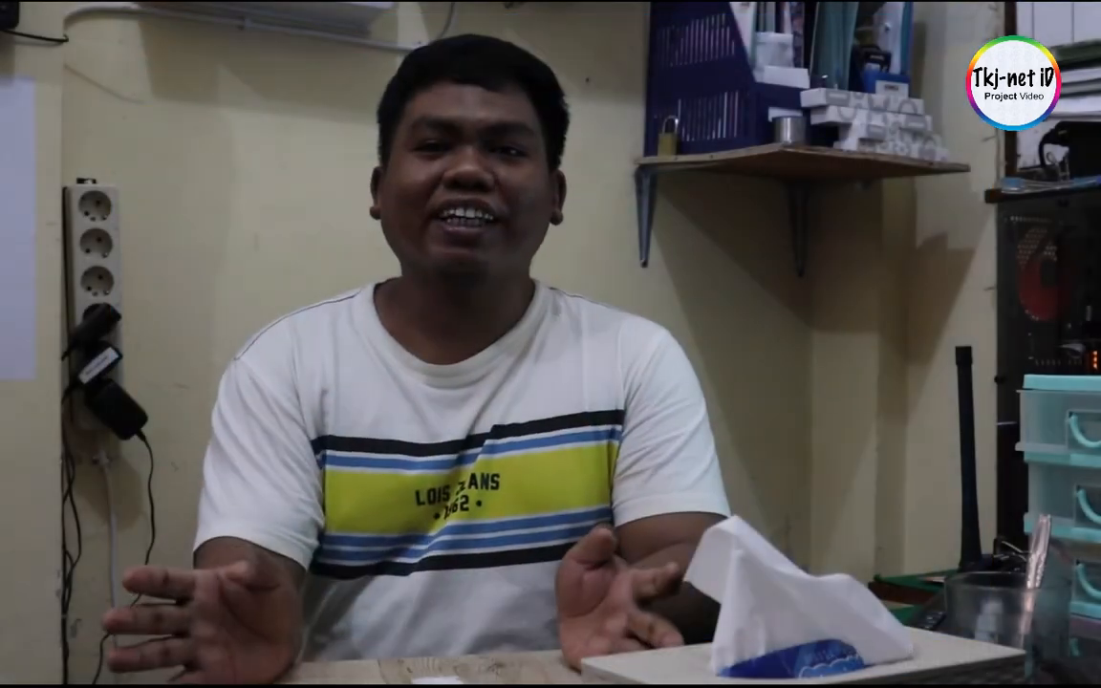